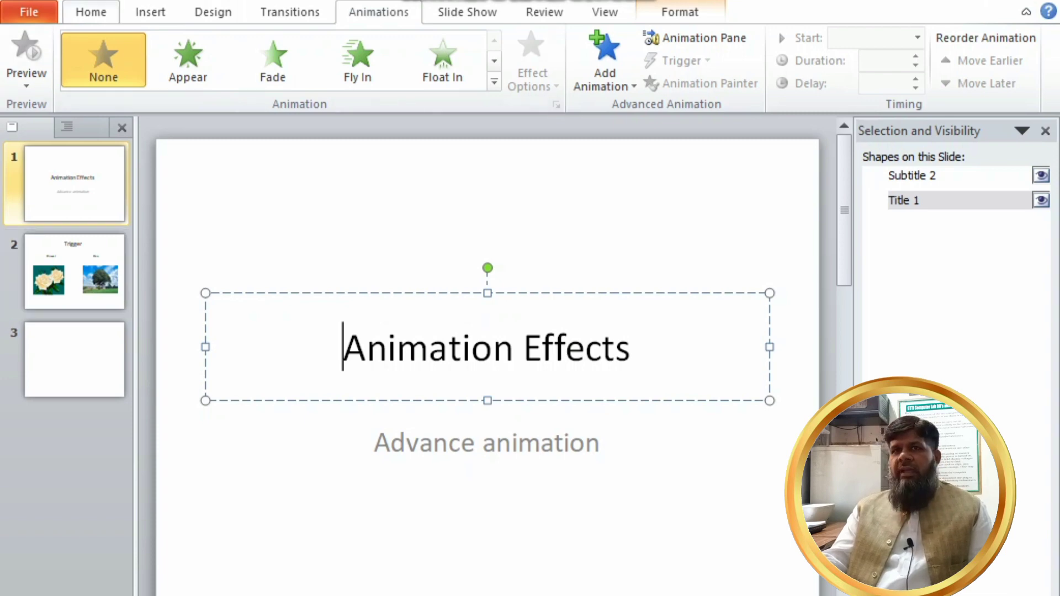
- Browse the new-slide layouts on the Home tab without adding a slide
left_click(91, 11)
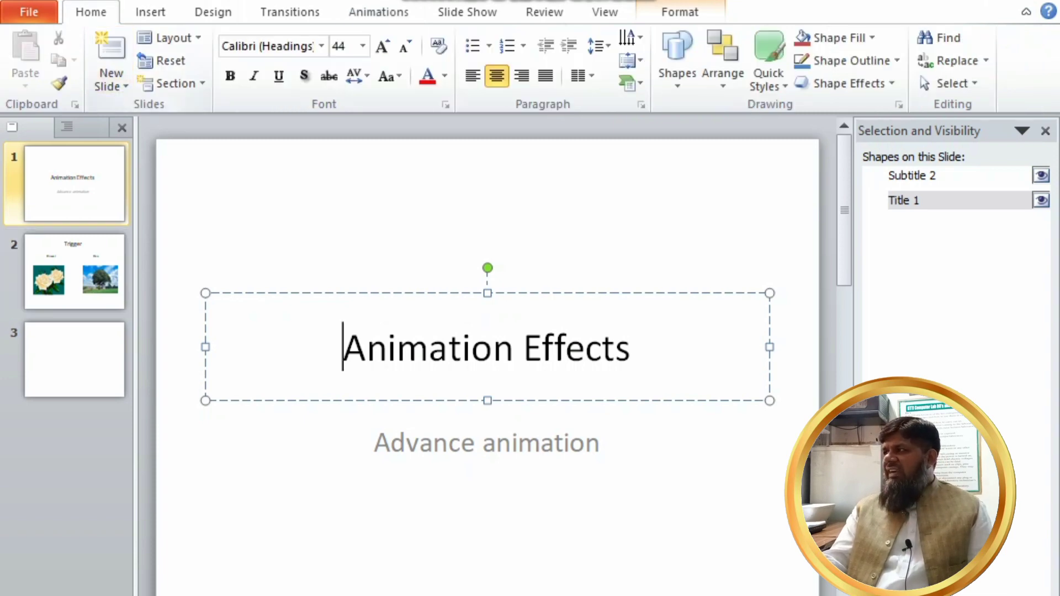
left_click(111, 80)
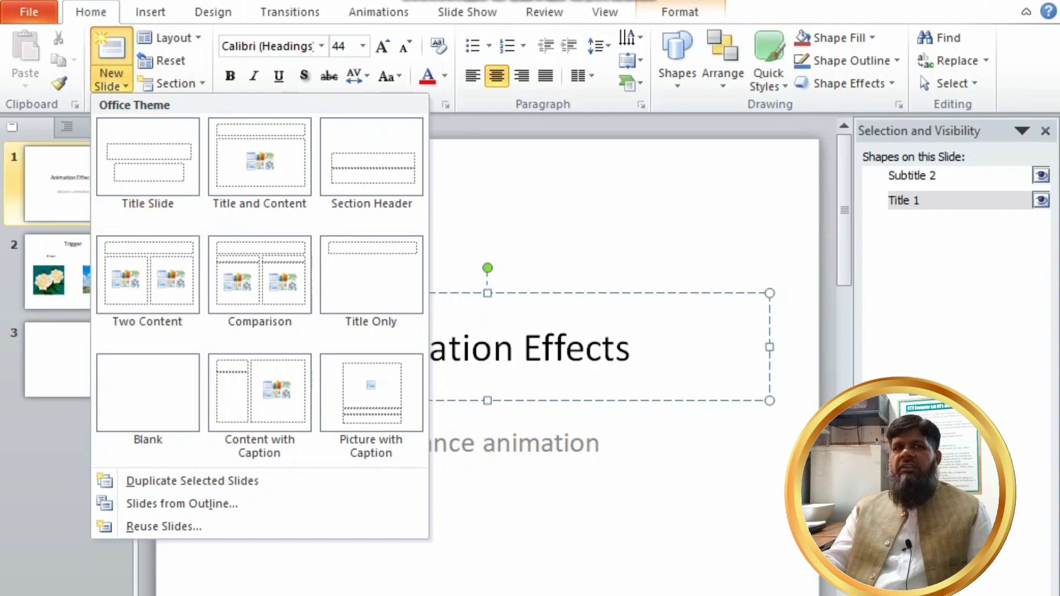
key("Escape")
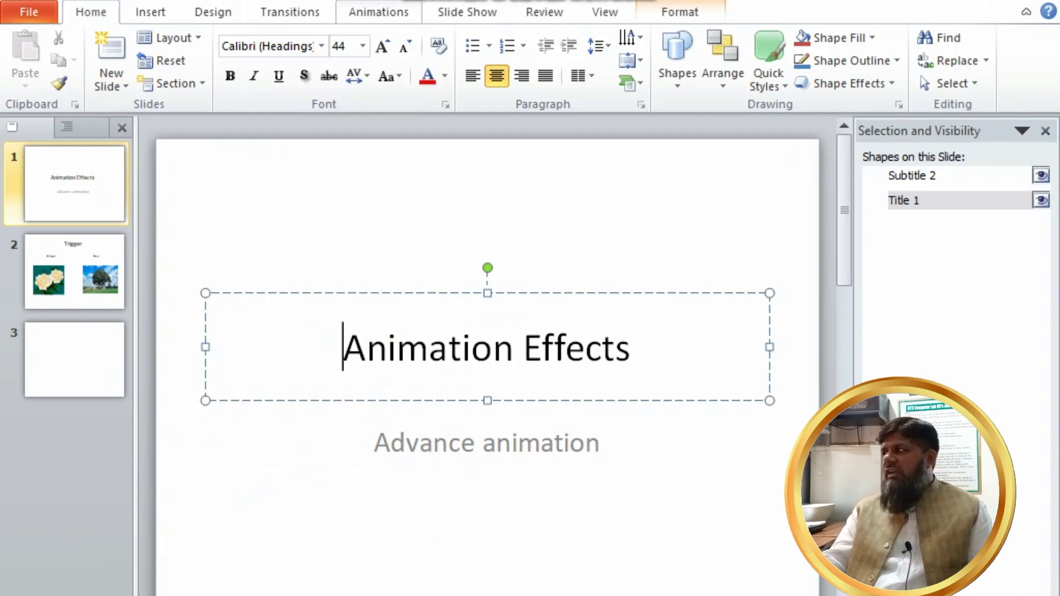
- Give the title text box a Float In entrance animation
left_click(379, 11)
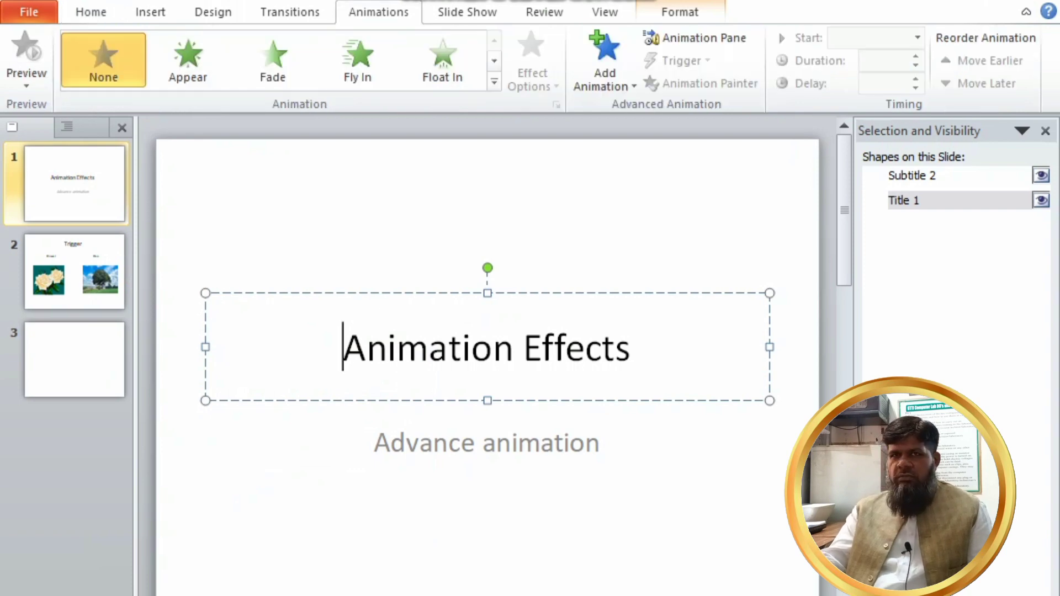
left_click(523, 347)
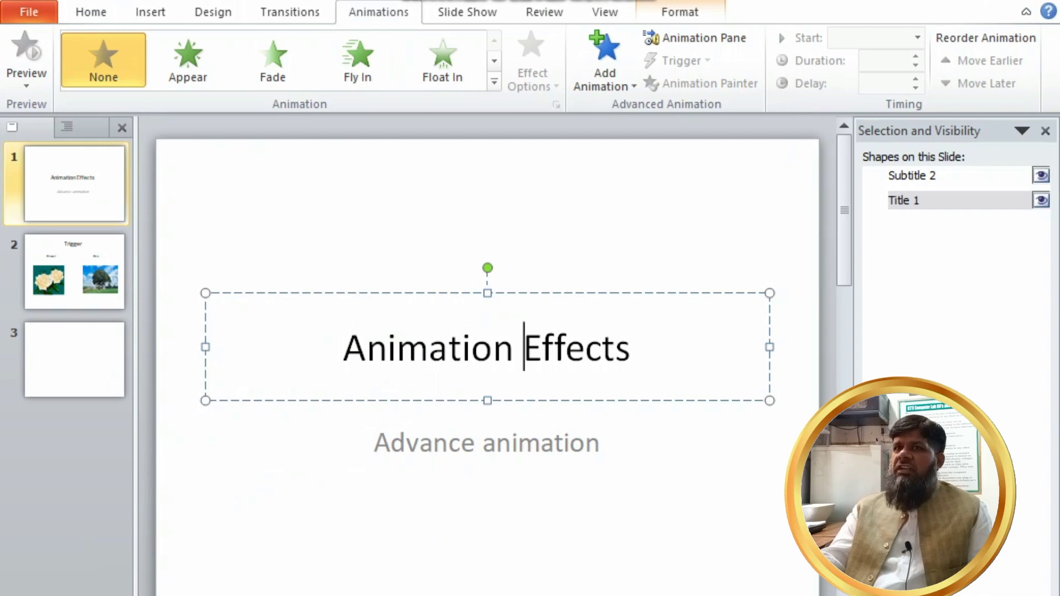
left_click(494, 81)
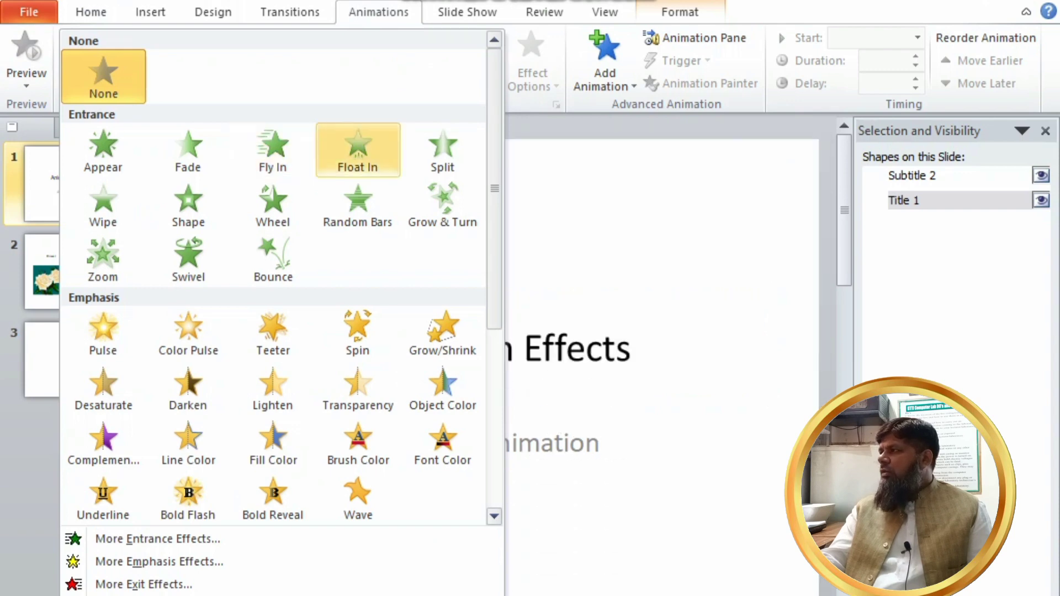
left_click(358, 149)
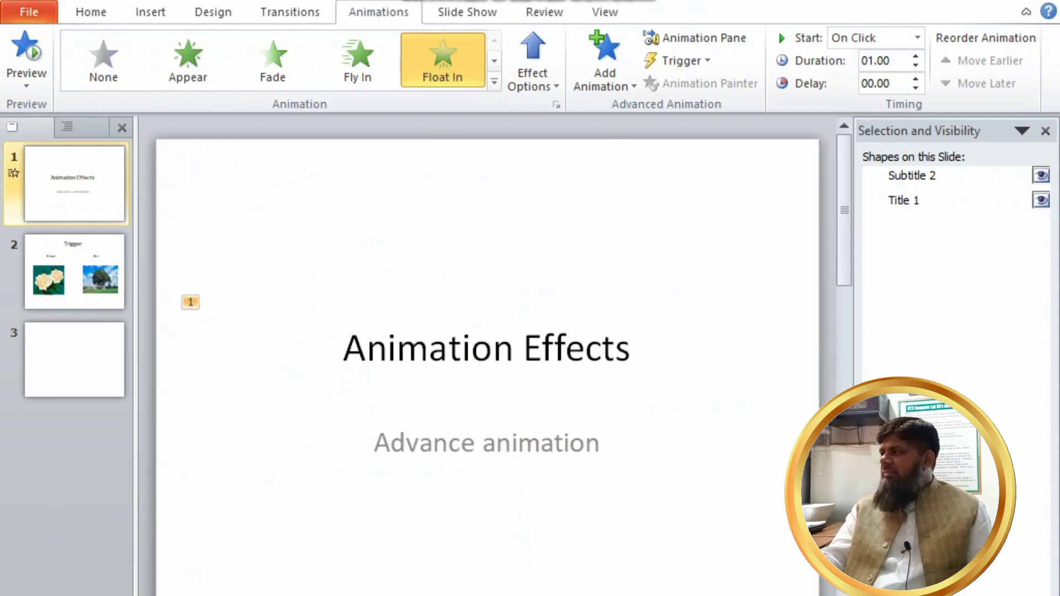
- Give the subtitle text box a Grow & Turn entrance animation
left_click(461, 442)
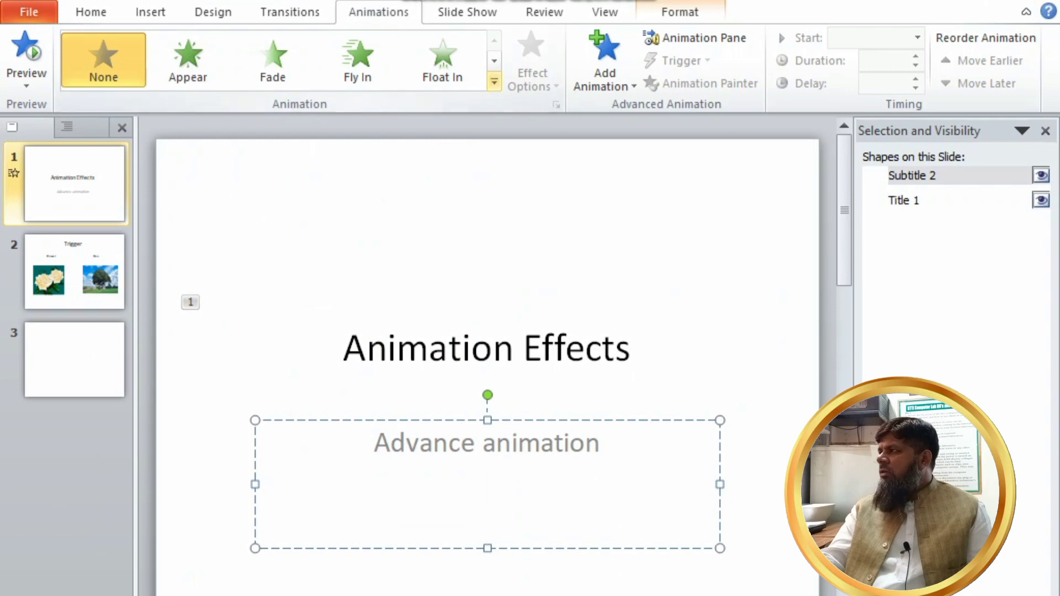
left_click(494, 81)
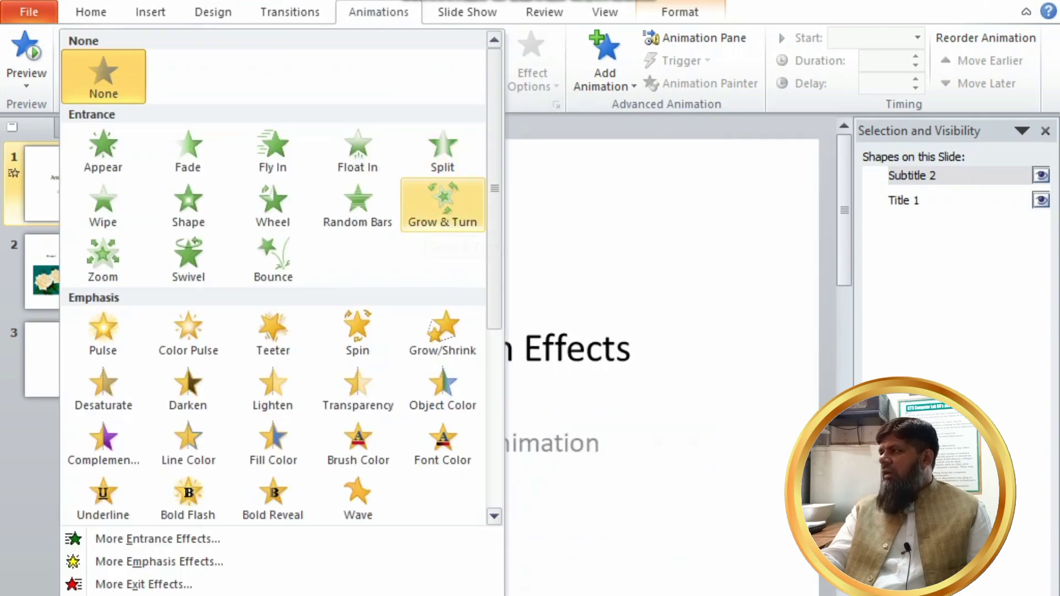
left_click(442, 204)
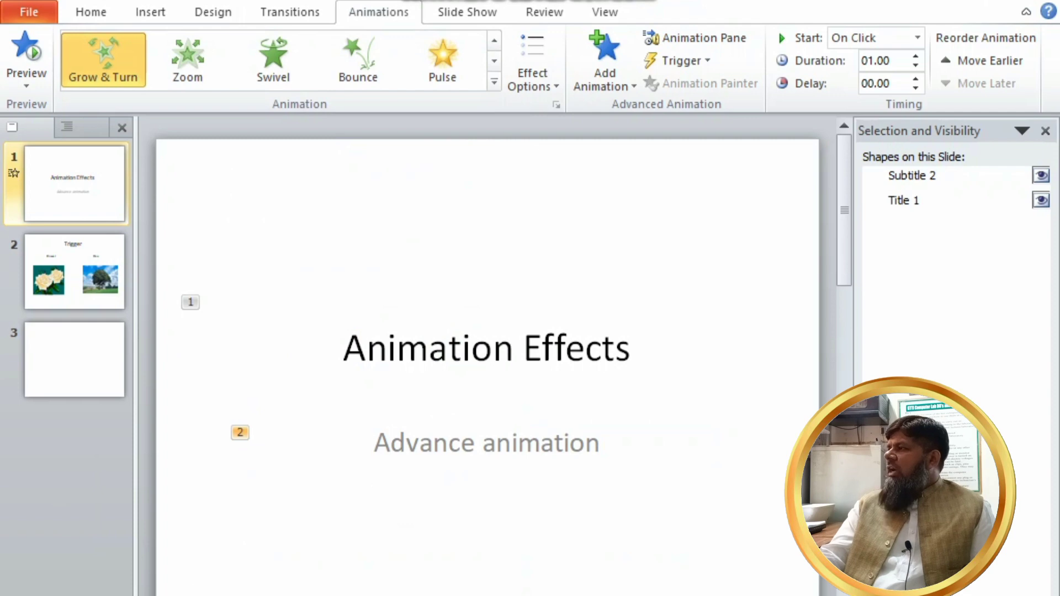
left_click(513, 348)
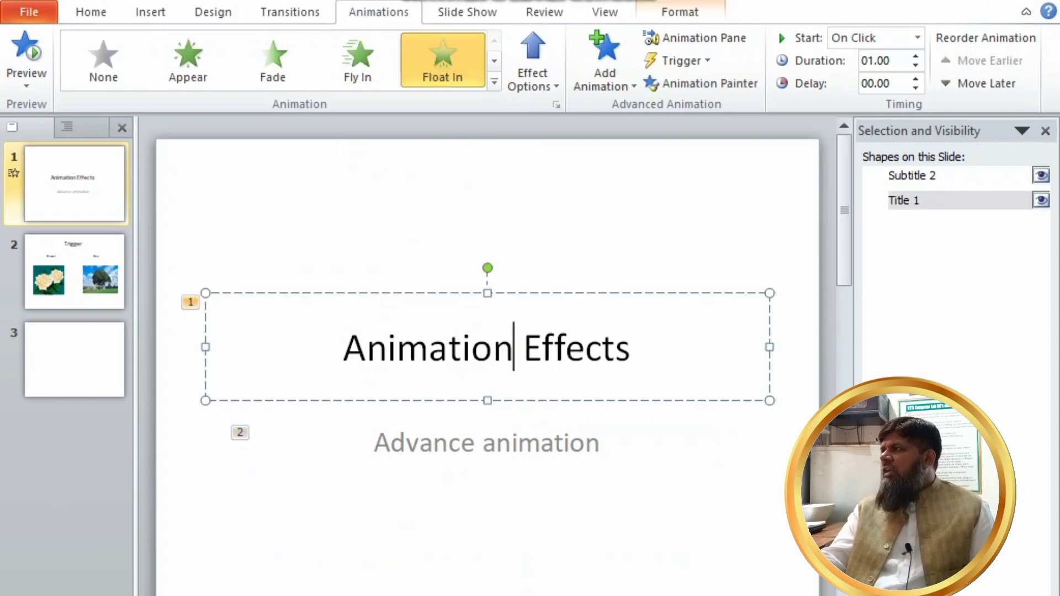
left_click(26, 56)
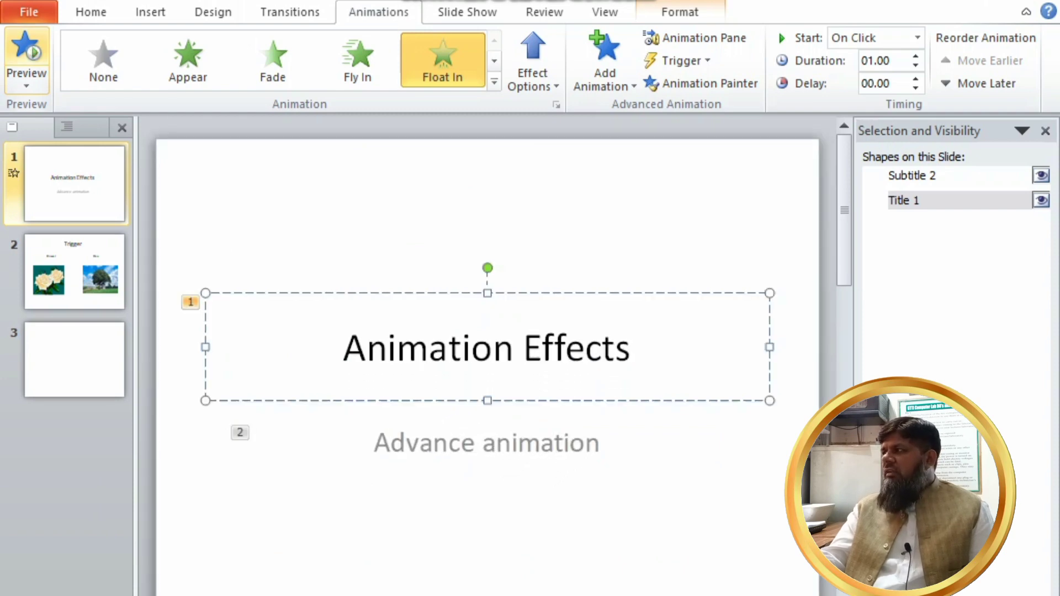
left_click(448, 442)
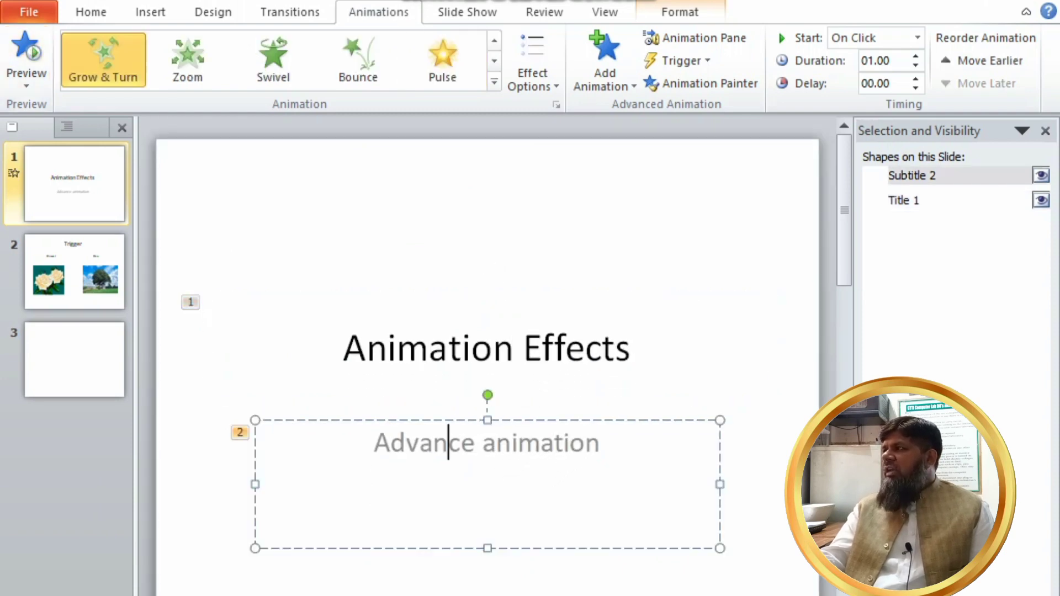
left_click(26, 56)
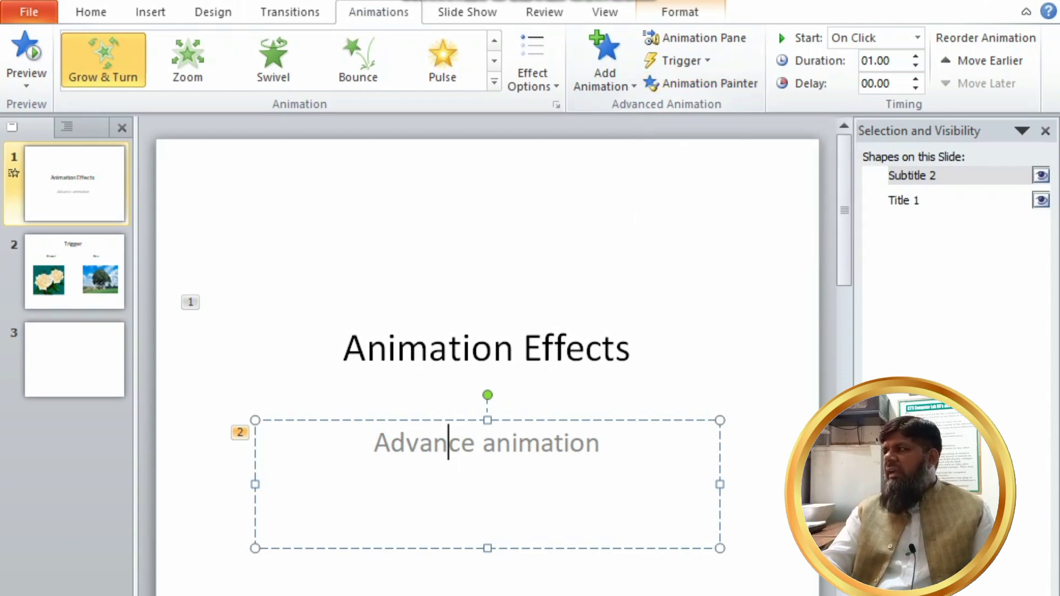
- Paint the subtitle's Grow & Turn animation onto the title and preview the reversed order
left_click(700, 83)
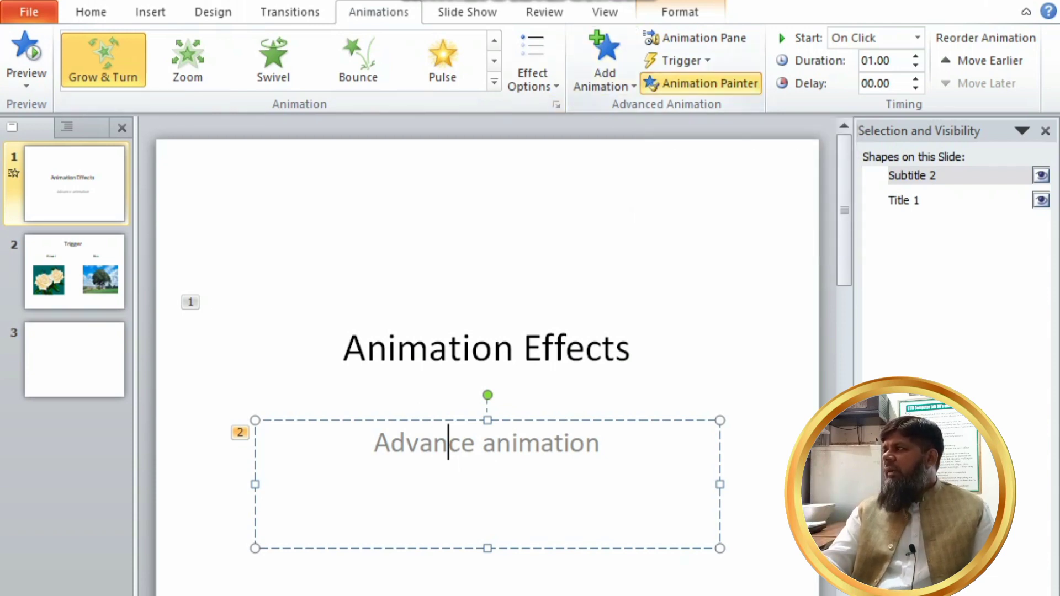
left_click(486, 348)
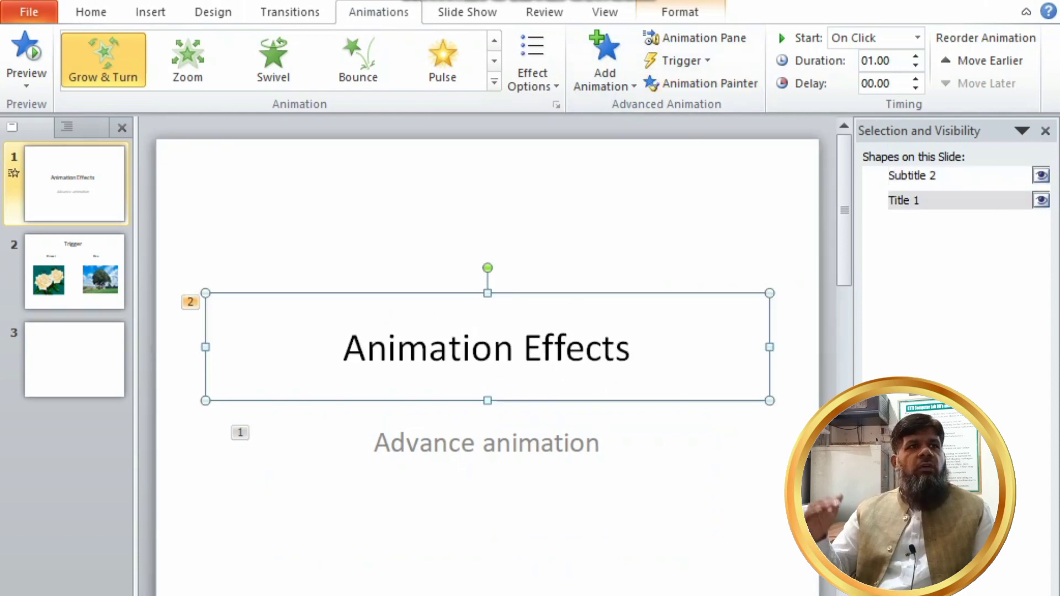
left_click(26, 53)
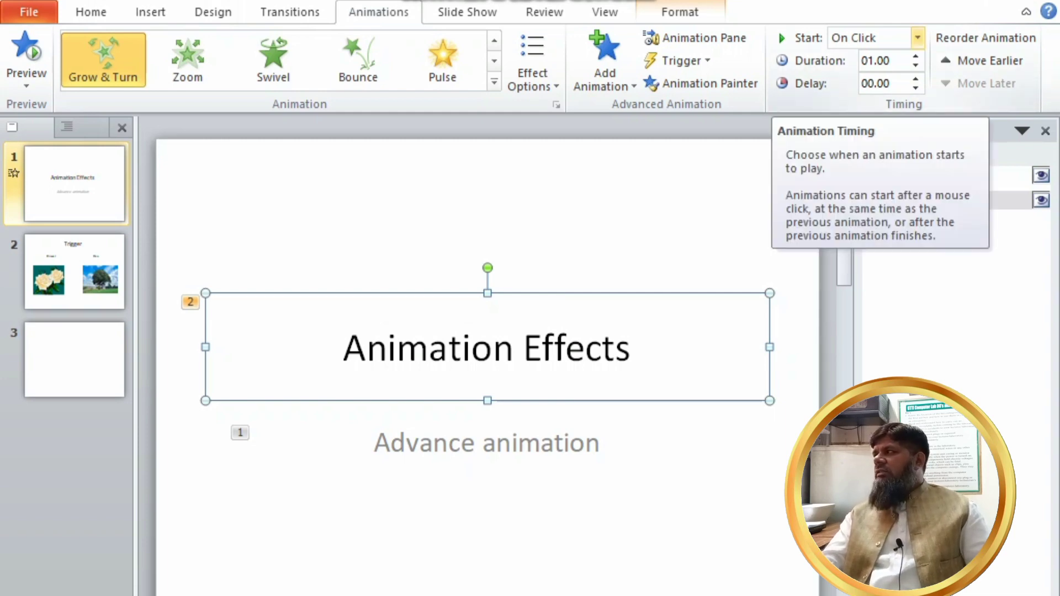
- Raise the title animation's duration to 03.00 seconds and preview it
left_click(917, 37)
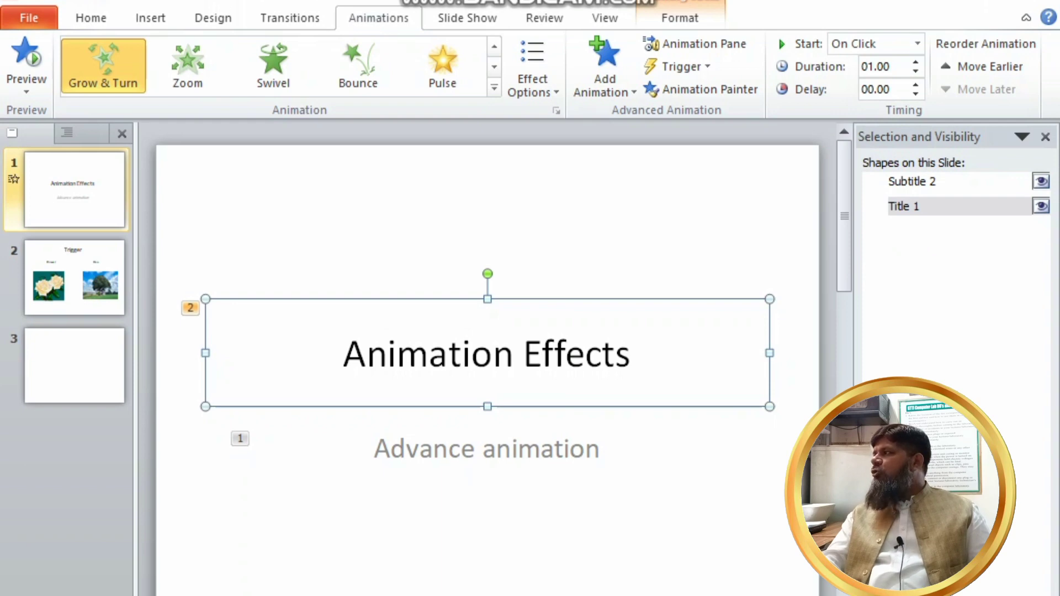
left_click(916, 62)
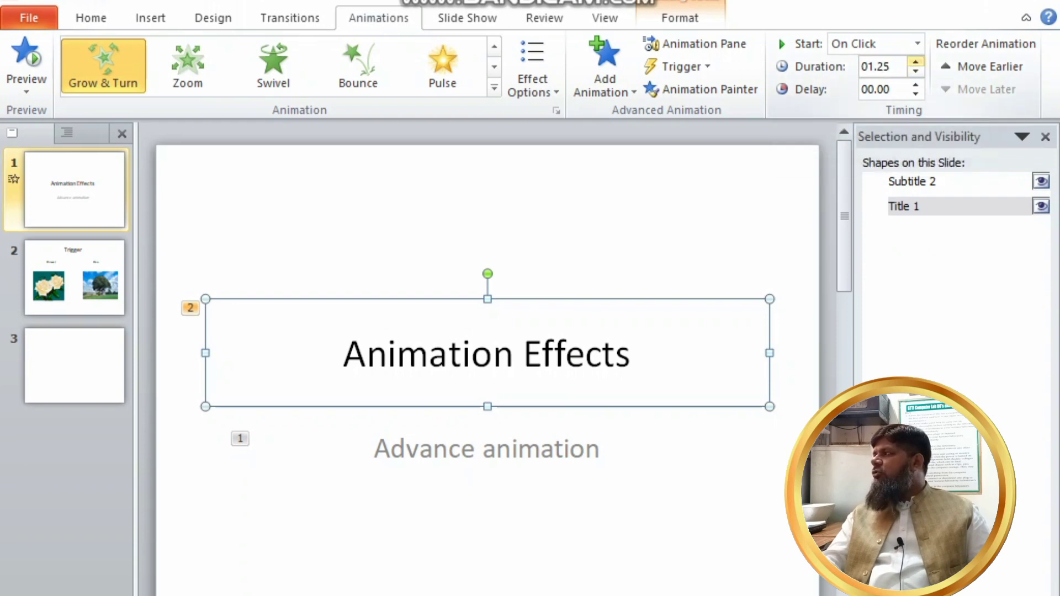
left_click(915, 62)
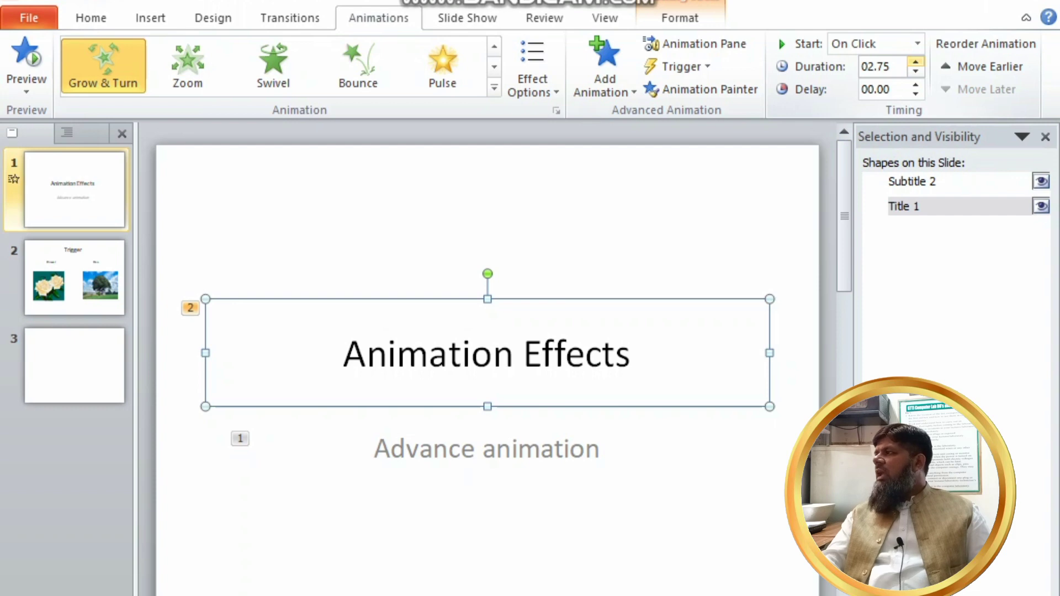
left_click(915, 62)
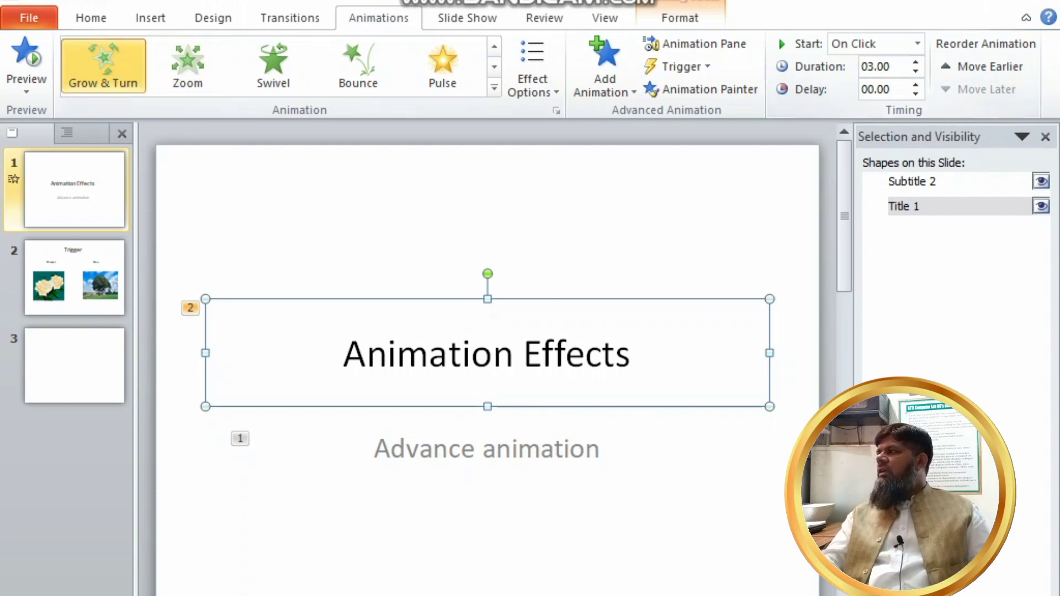
left_click(26, 58)
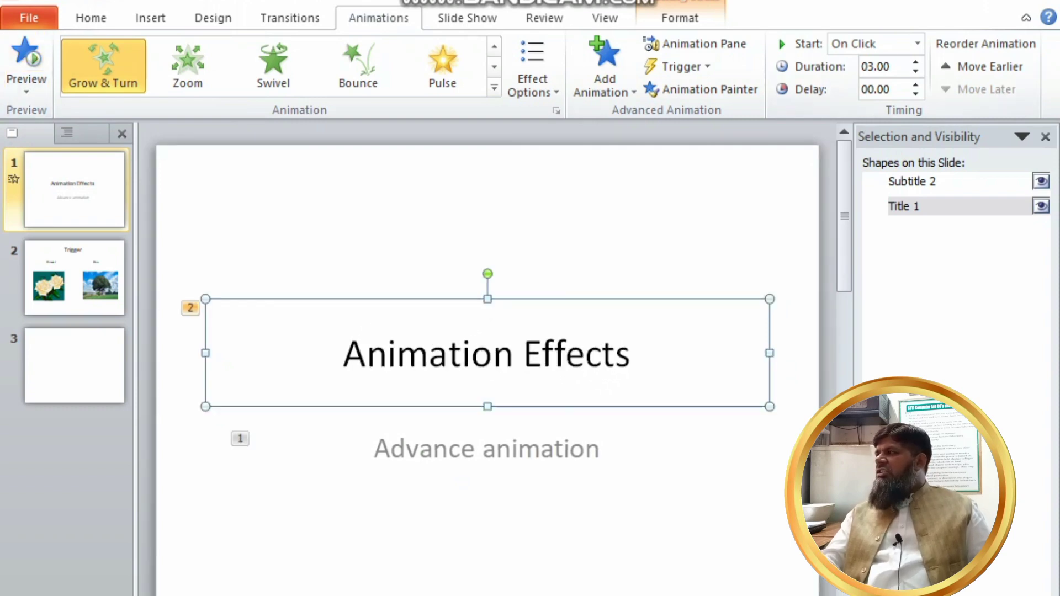
left_click(512, 448)
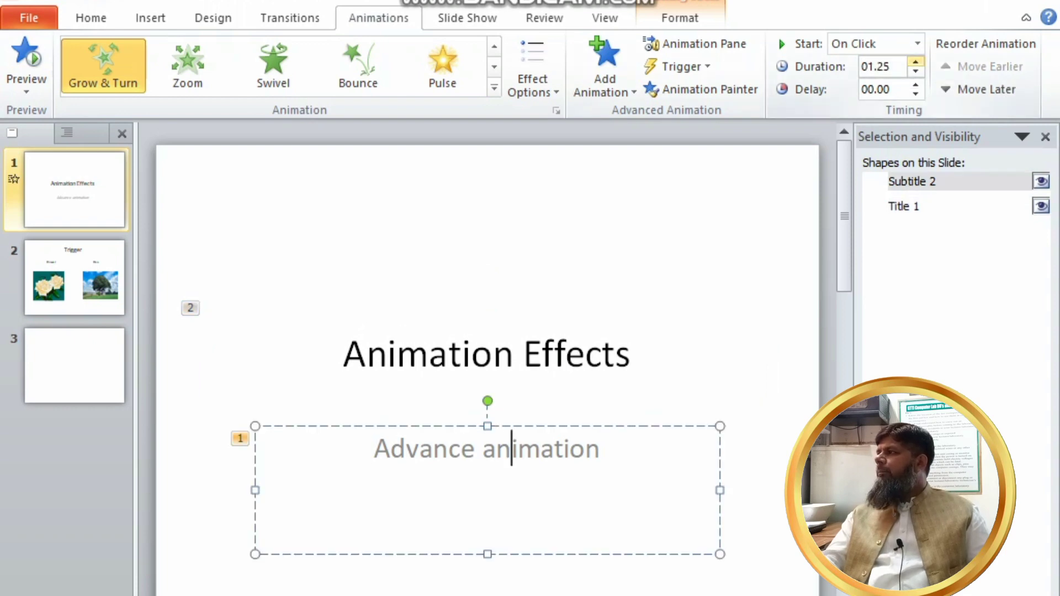
- Raise the subtitle's Grow & Turn duration to 03.00 seconds and preview the slide
left_click(915, 62)
left_click(915, 62)
left_click(916, 62)
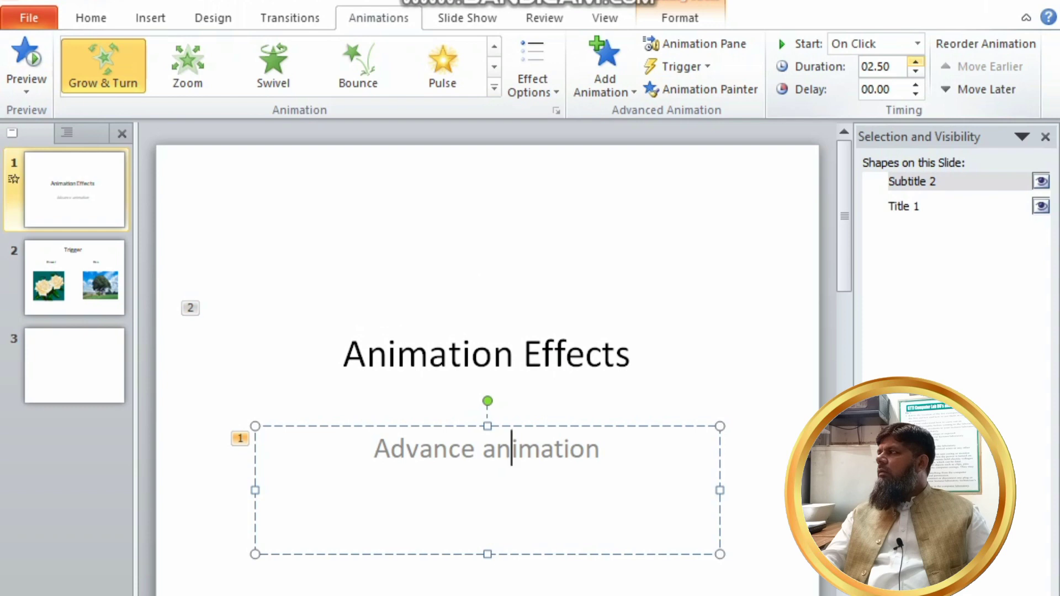
left_click(915, 62)
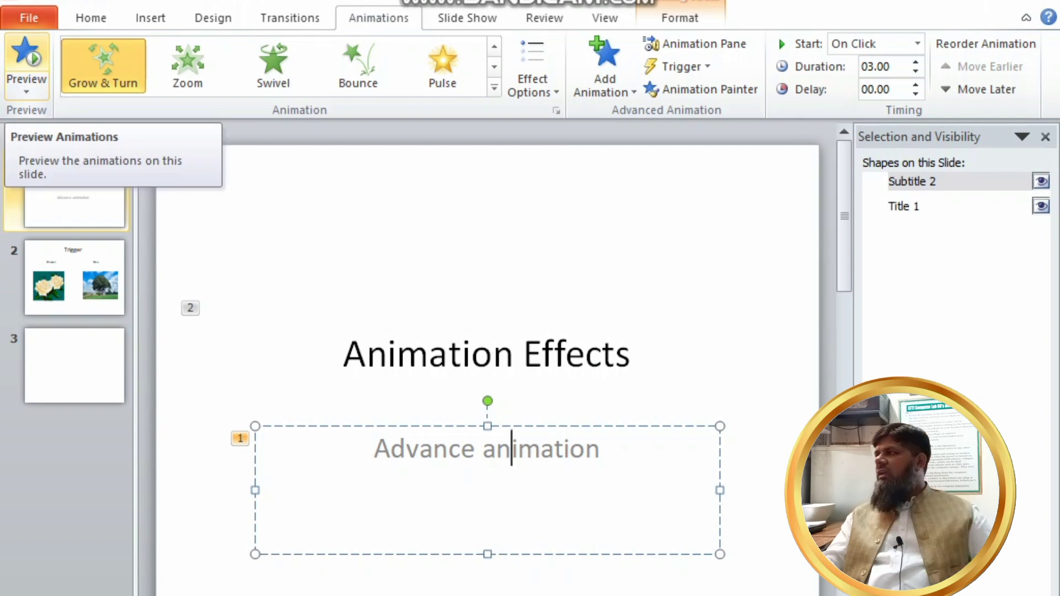
left_click(26, 58)
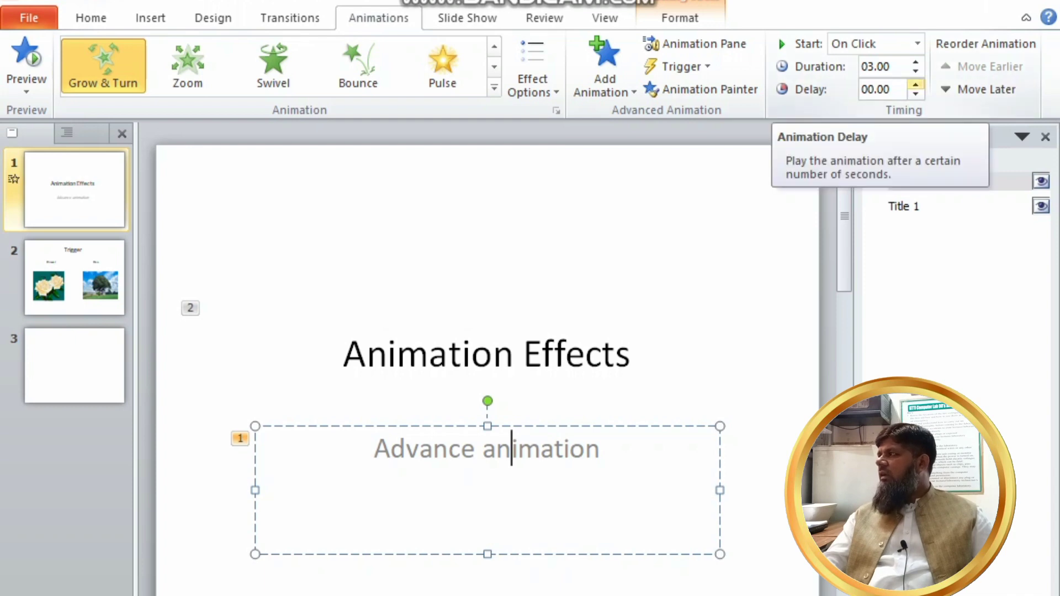
- Give the subtitle's entrance a 1-second delay and preview it
left_click(916, 84)
left_click(916, 85)
left_click(916, 85)
left_click(916, 85)
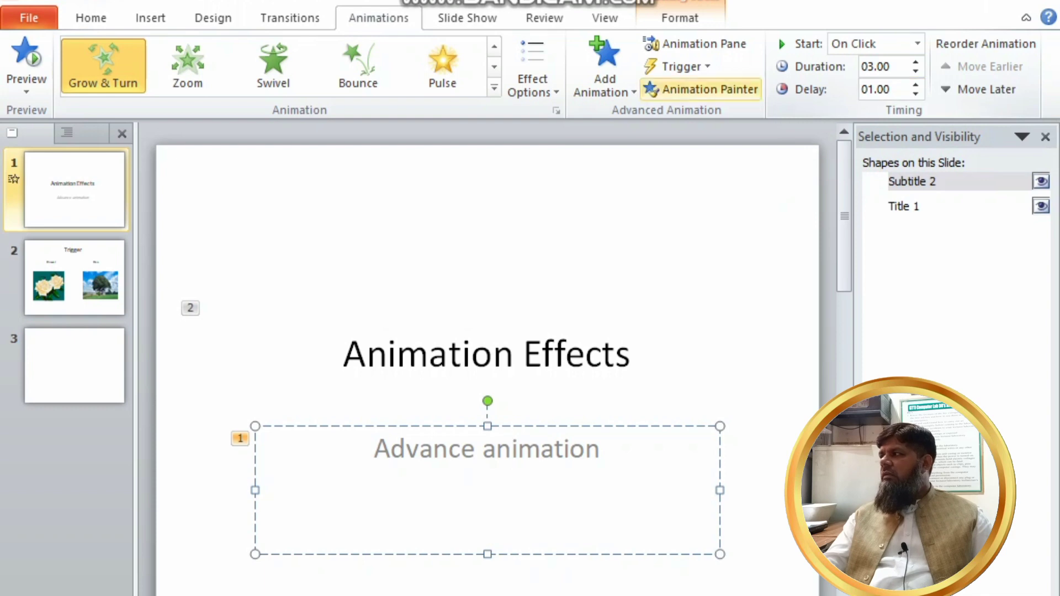
left_click(27, 61)
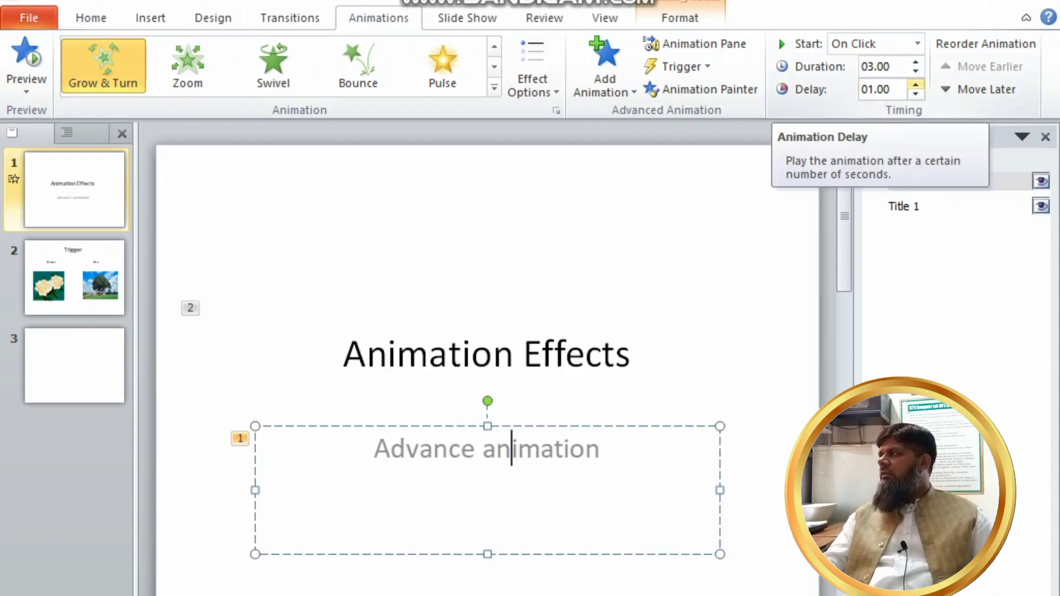
- Increase the subtitle's delay to 2.5 seconds and preview again
left_click(915, 84)
left_click(916, 84)
left_click(915, 84)
left_click(915, 84)
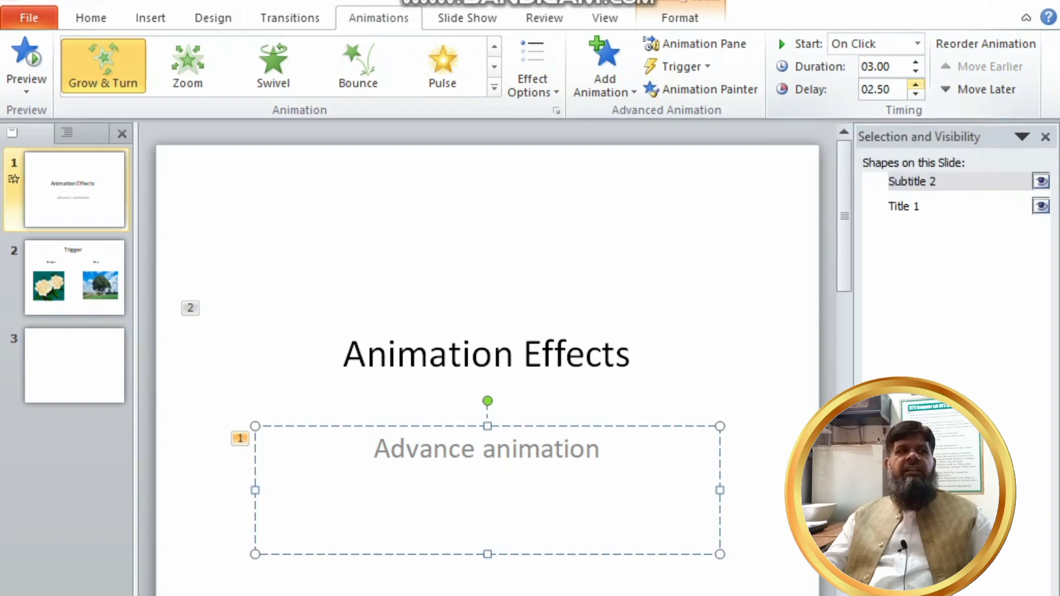
left_click(915, 85)
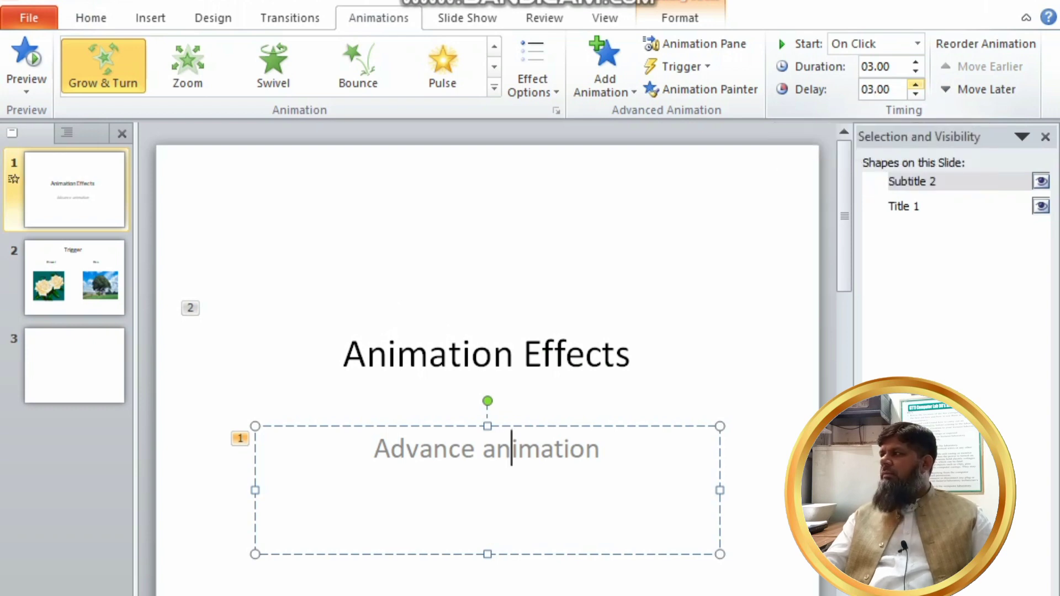
left_click(26, 55)
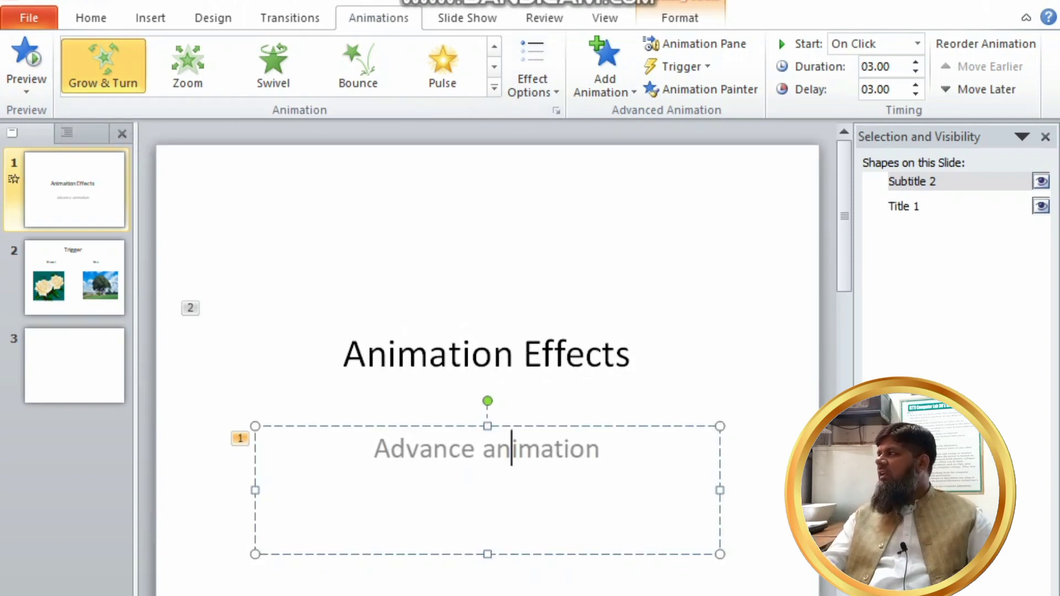
- Bring the subtitle's delay back down to zero
left_click(915, 94)
left_click(915, 94)
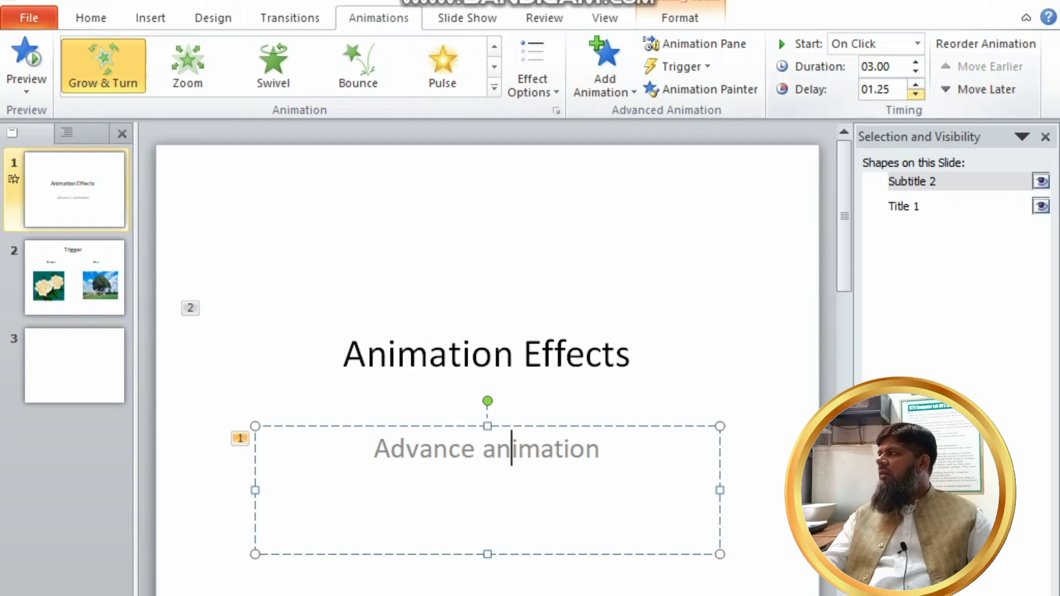
left_click(916, 85)
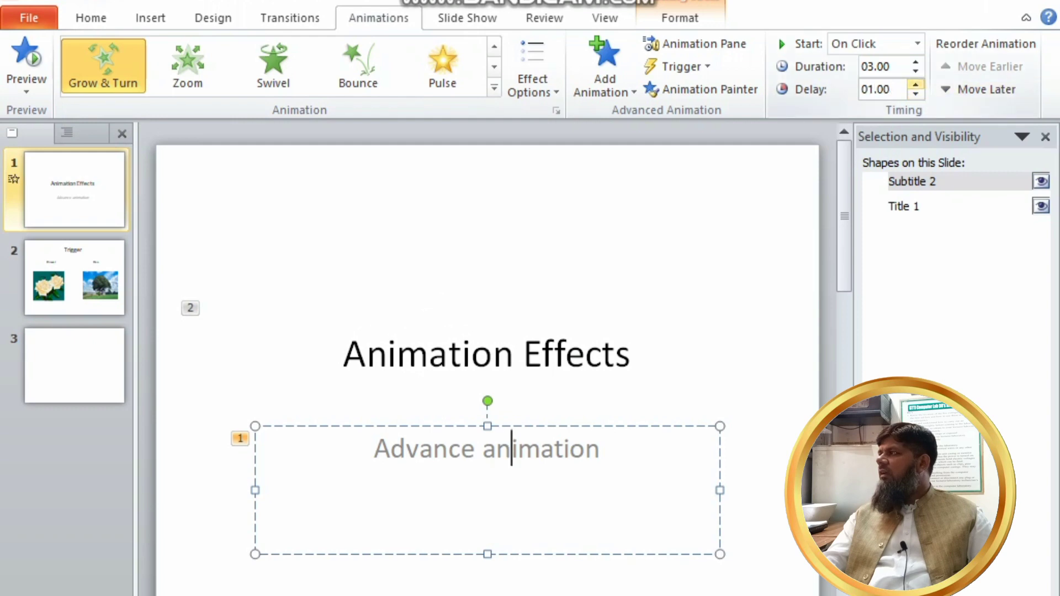
left_click(915, 93)
left_click(915, 94)
left_click(915, 94)
left_click(916, 94)
- Give the title's Grow & Turn animation a 03.00-second delay and preview the slide
left_click(493, 356)
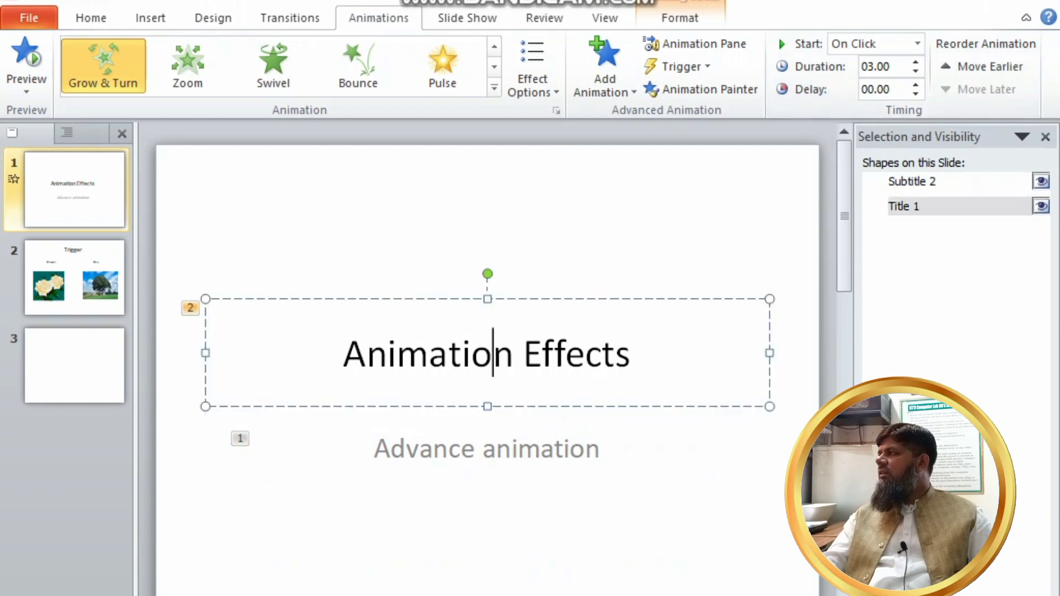
left_click(915, 85)
left_click(915, 85)
left_click(915, 85)
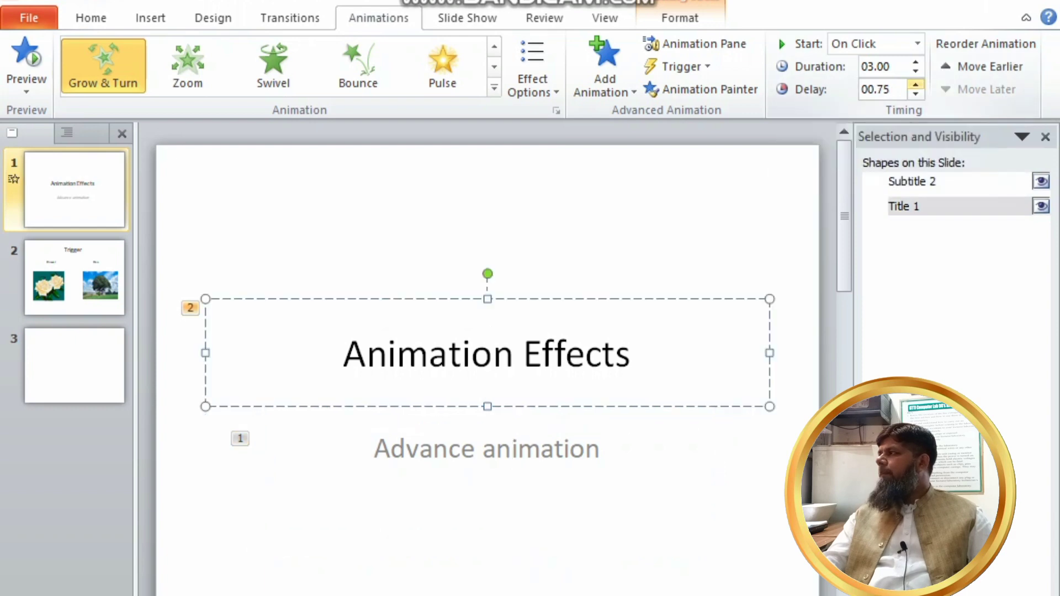
left_click(915, 84)
left_click(915, 85)
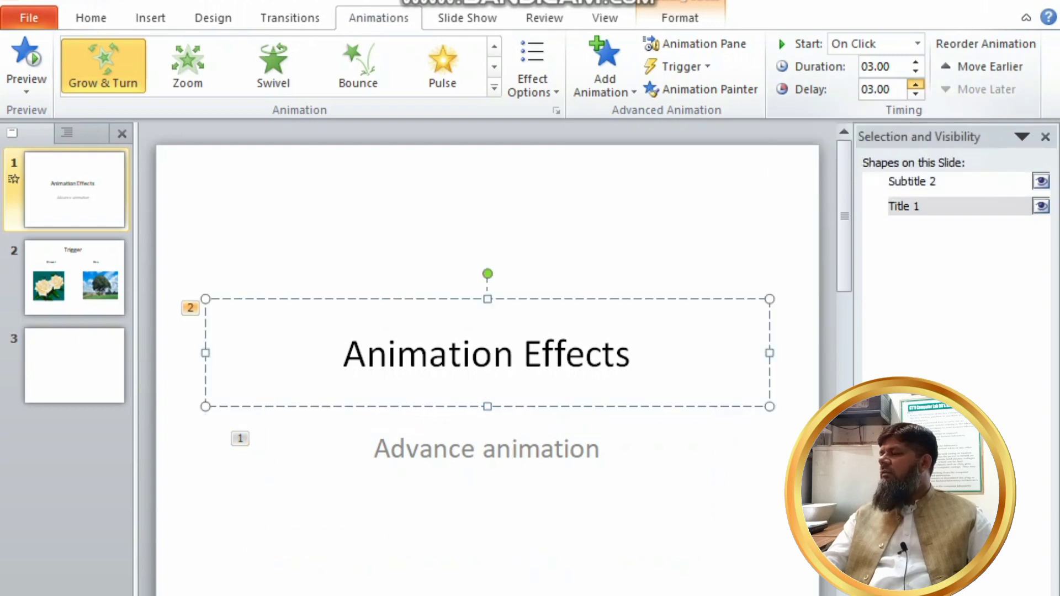
left_click(26, 61)
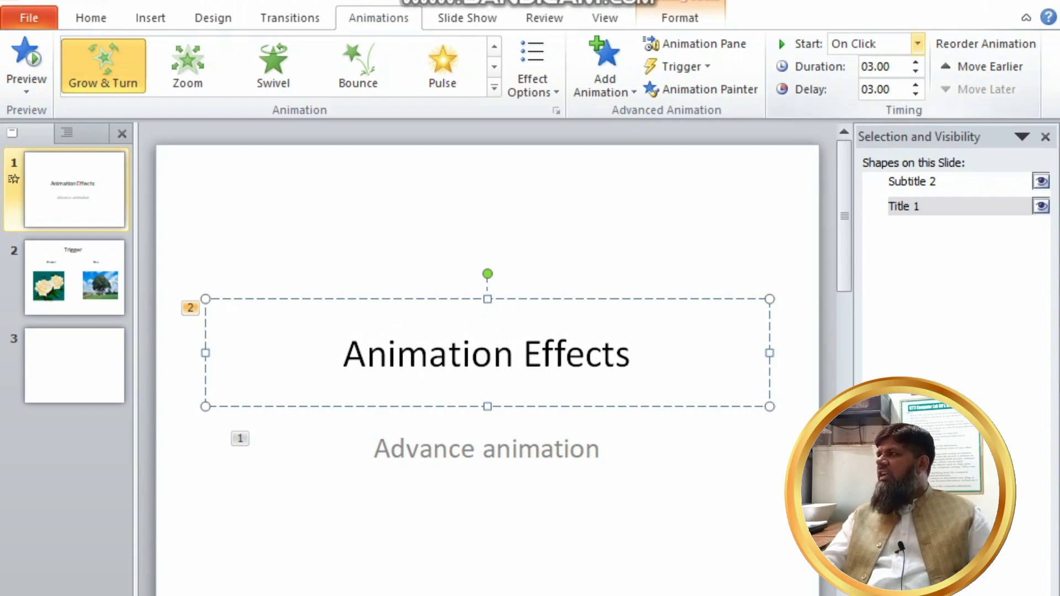
left_click(917, 44)
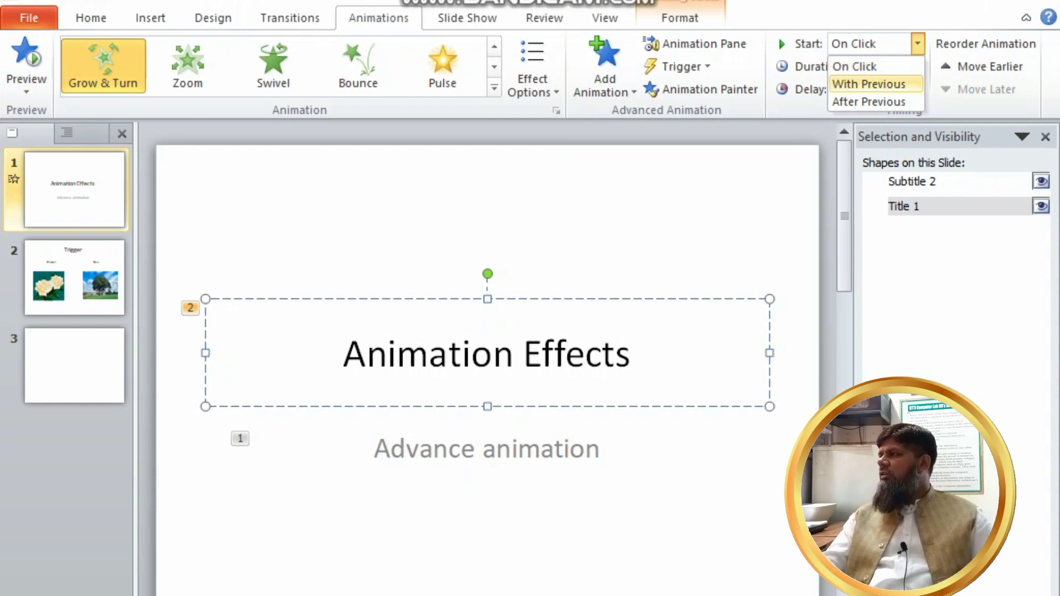
left_click(868, 84)
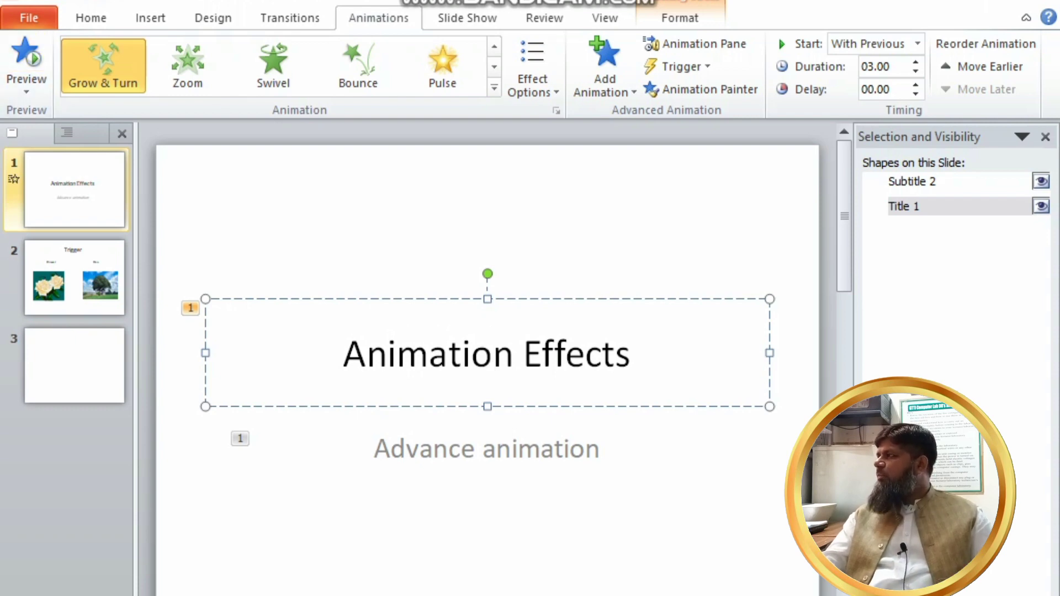
left_click(419, 448)
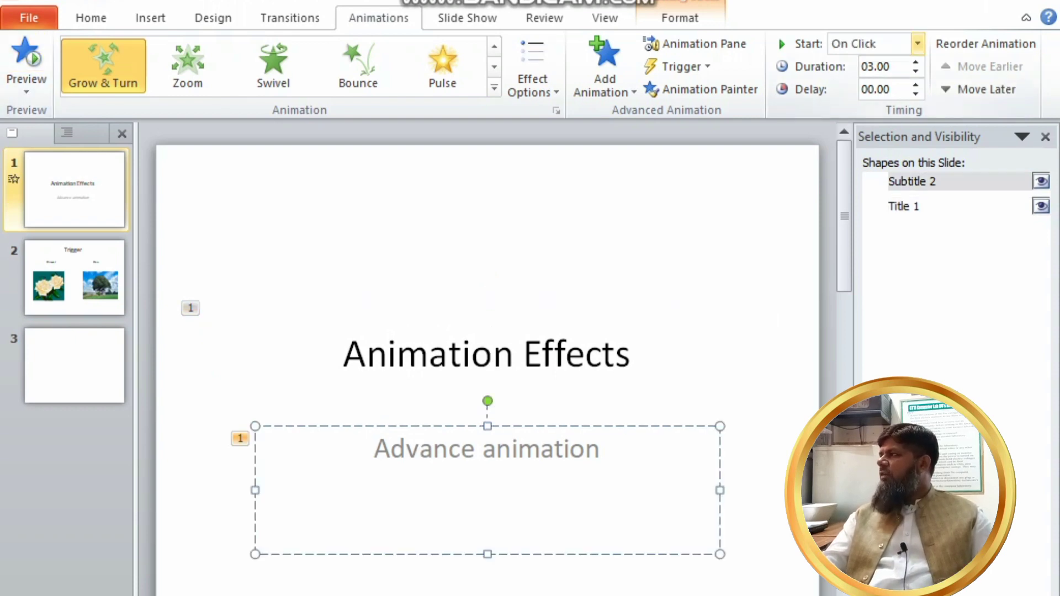
left_click(917, 44)
left_click(868, 101)
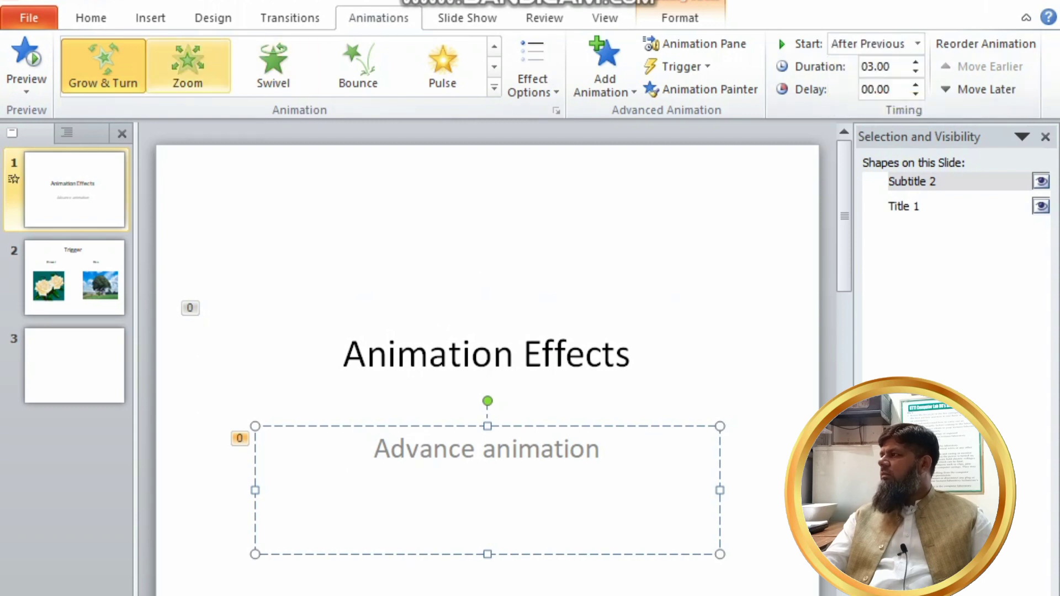
left_click(26, 58)
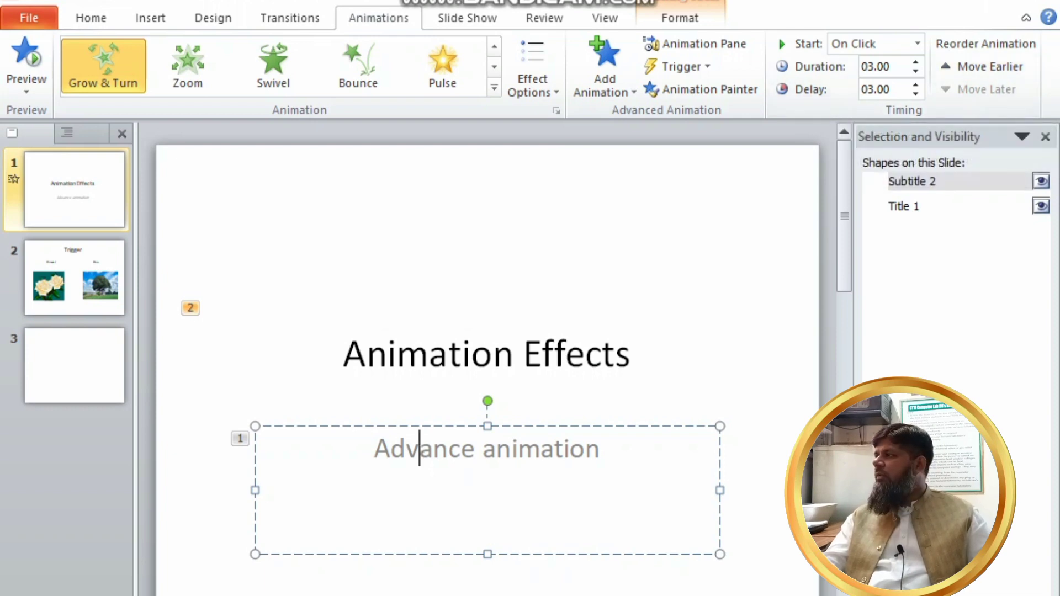
- Move the subtitle's animation after the title, cut its delay to 00.00, and preview
left_click(985, 66)
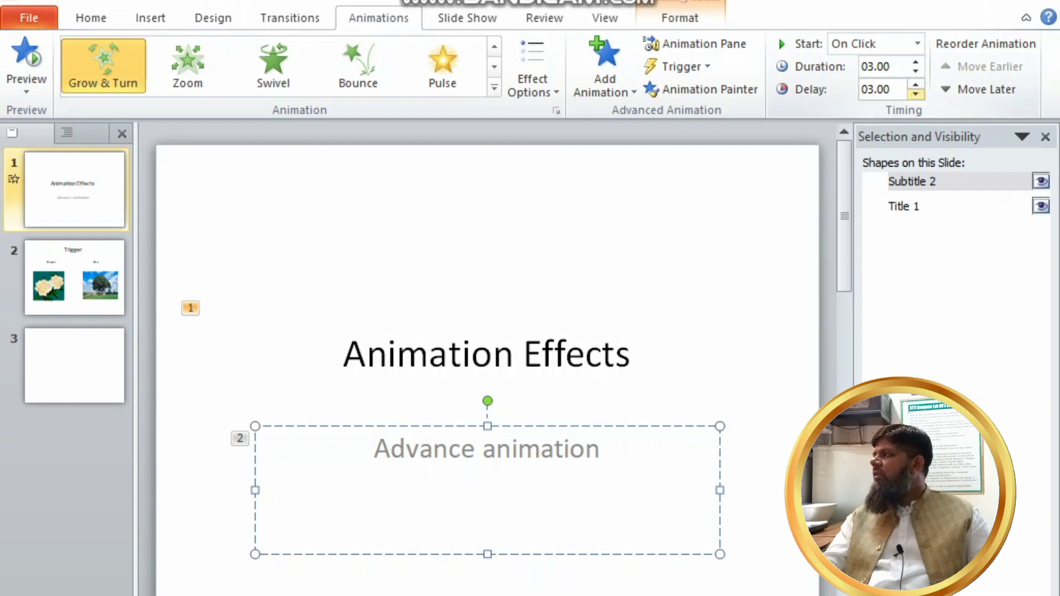
left_click(915, 93)
left_click(915, 94)
left_click(915, 93)
left_click(915, 94)
left_click(915, 93)
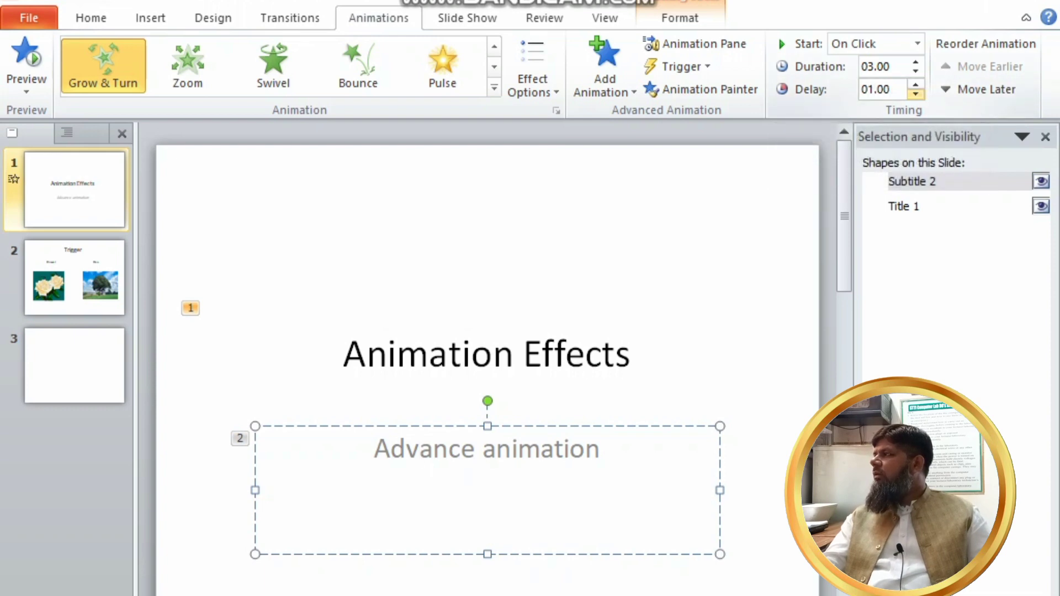
left_click(915, 94)
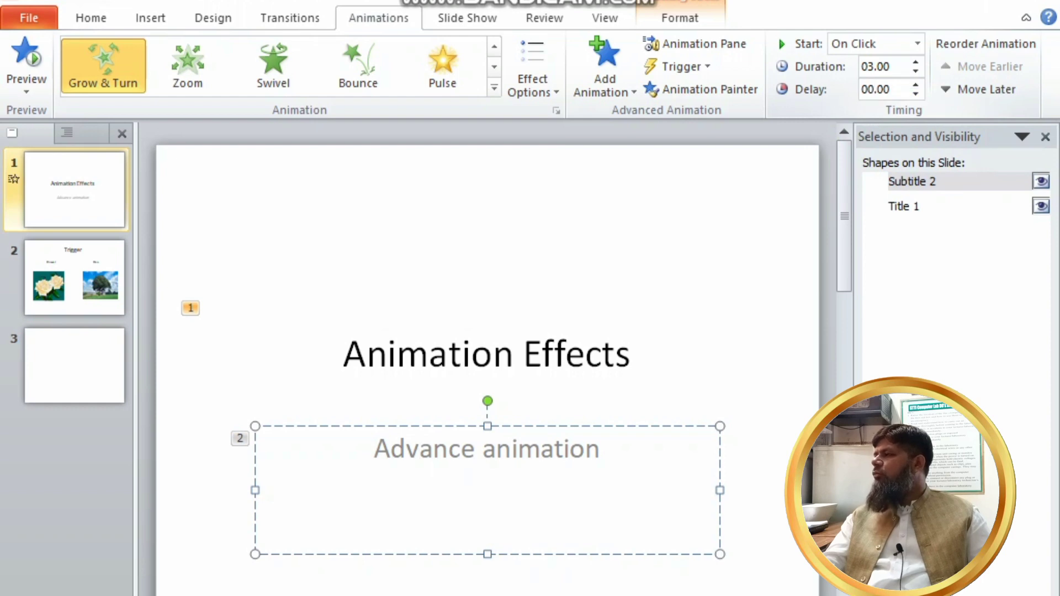
left_click(25, 64)
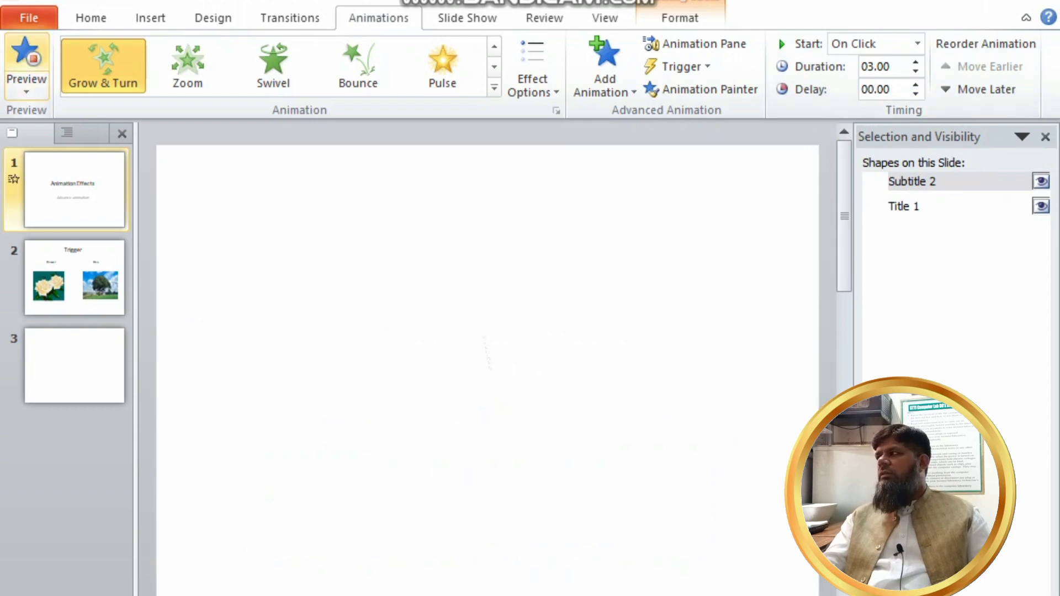